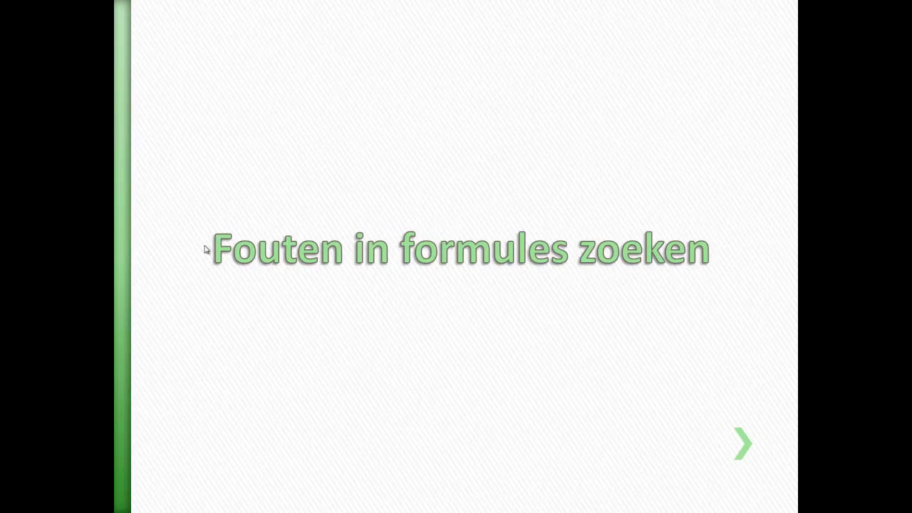
Advance past the 'Fouten in formules zoeken' title slide to reach the Excel example sheet.
{"action": "left_click", "coordinate": [338, 241]}
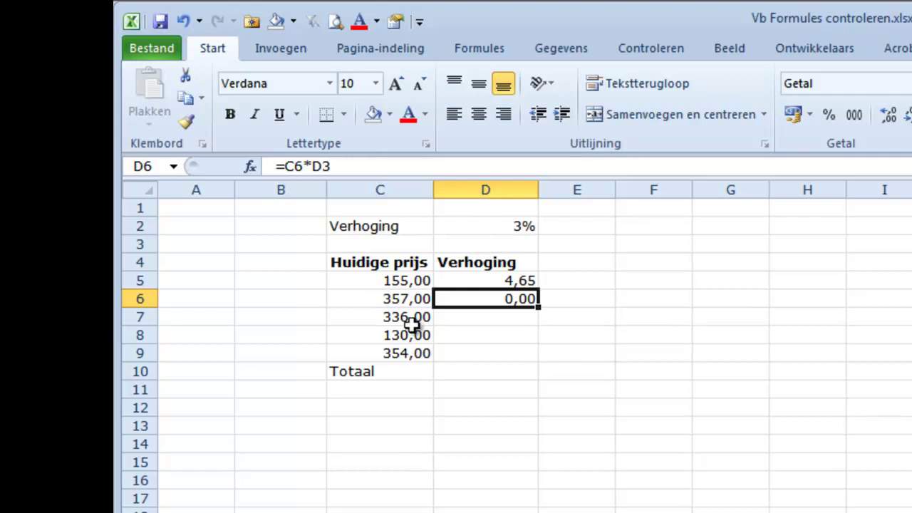
Change D6's formula from =C6*D3 to =C6*D2 so it returns 10,71.
{"action": "left_click", "coordinate": [350, 166]}
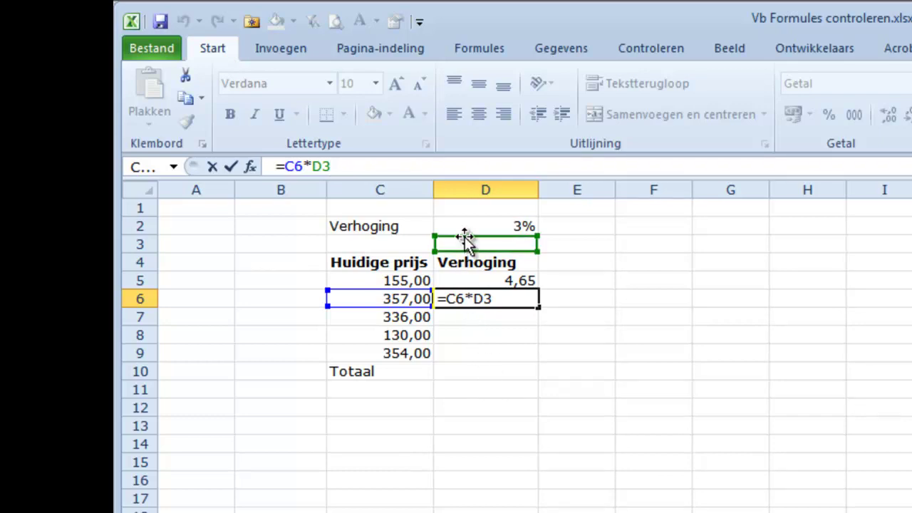
{"action": "left_click_drag", "start_coordinate": [471, 245], "coordinate": [468, 230]}
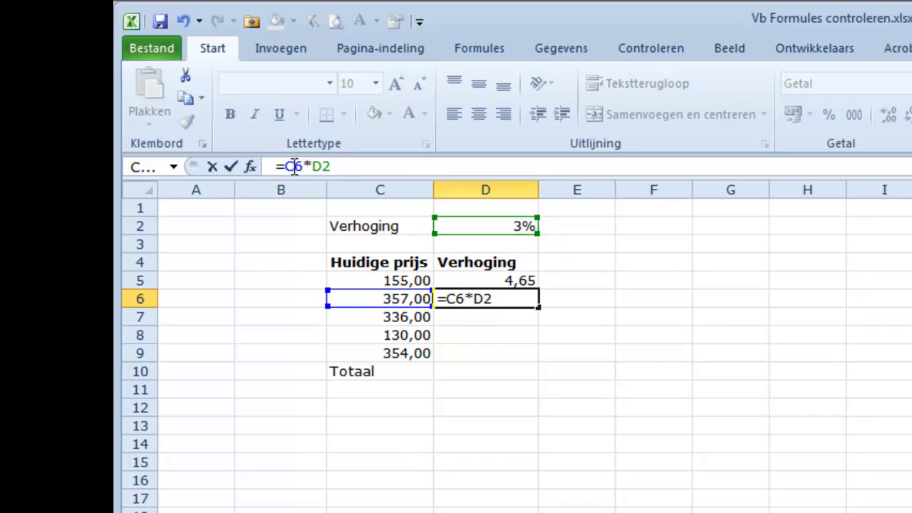
{"action": "left_click", "coordinate": [230, 168]}
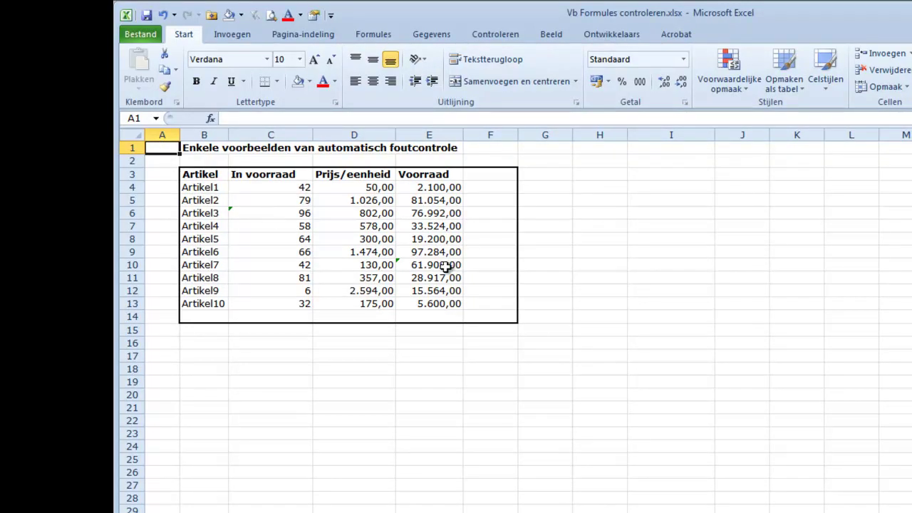
Convert the text-stored 96 in C6 to a number.
{"action": "left_click", "coordinate": [260, 213]}
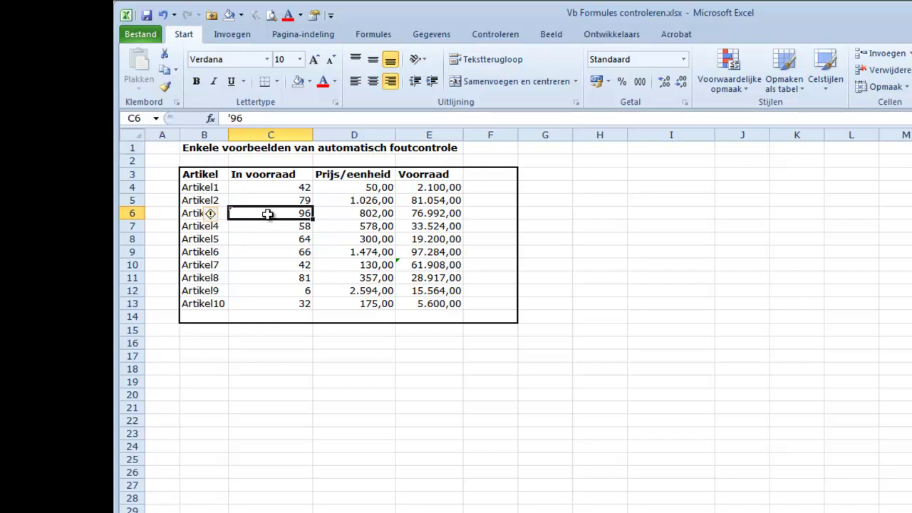
{"action": "mouse_move", "coordinate": [211, 214]}
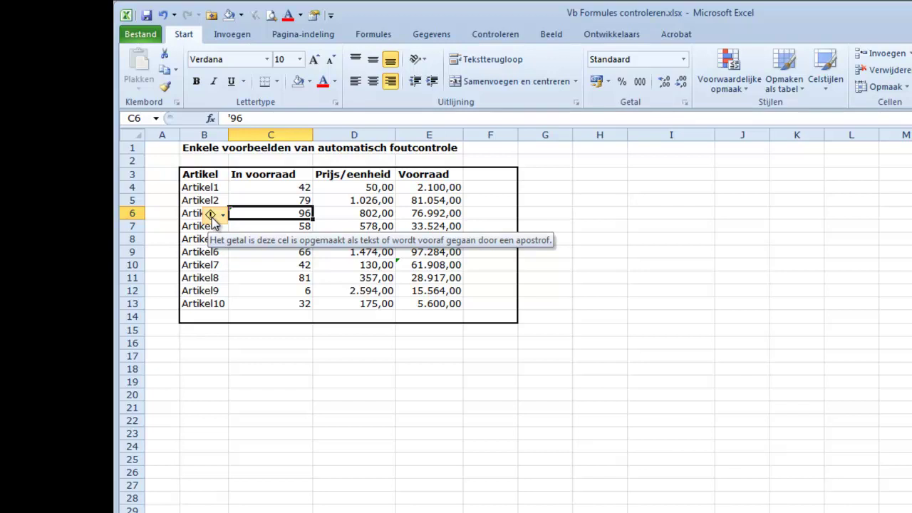
{"action": "left_click", "coordinate": [212, 218]}
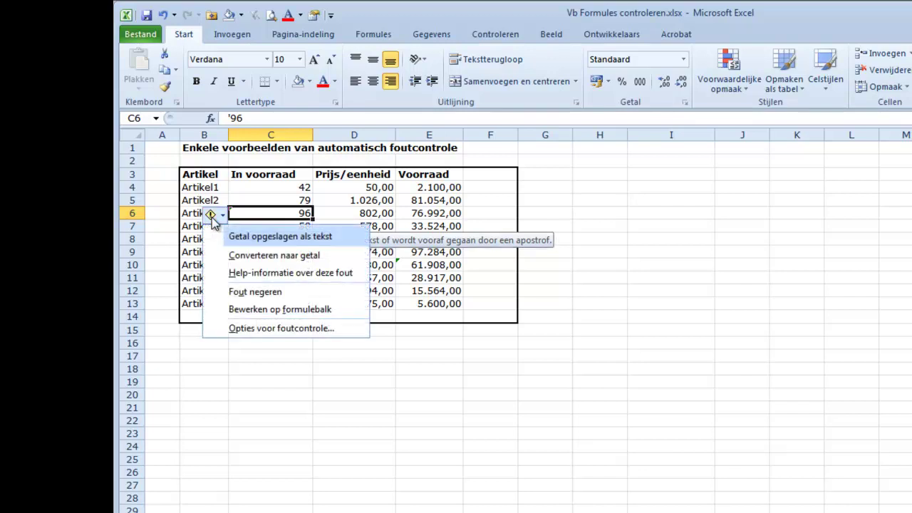
{"action": "left_click", "coordinate": [253, 258]}
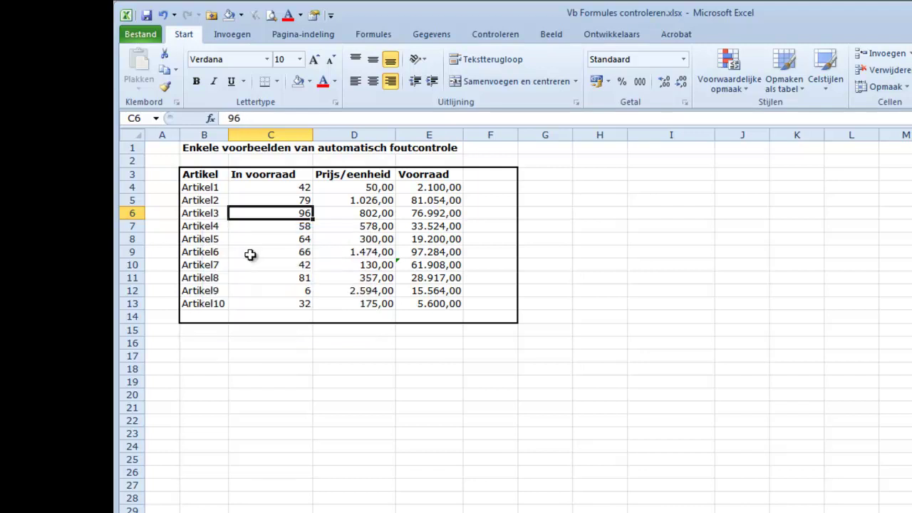
Copy the formula from above into E10 so it calculates =C10*D10, then go to the next sheet.
{"action": "left_click", "coordinate": [436, 265]}
{"action": "mouse_move", "coordinate": [379, 266]}
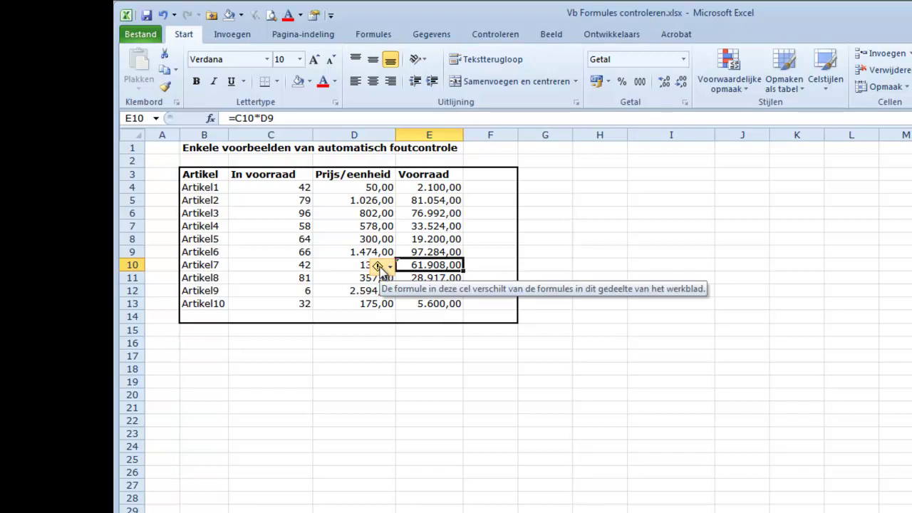
{"action": "left_click", "coordinate": [380, 266]}
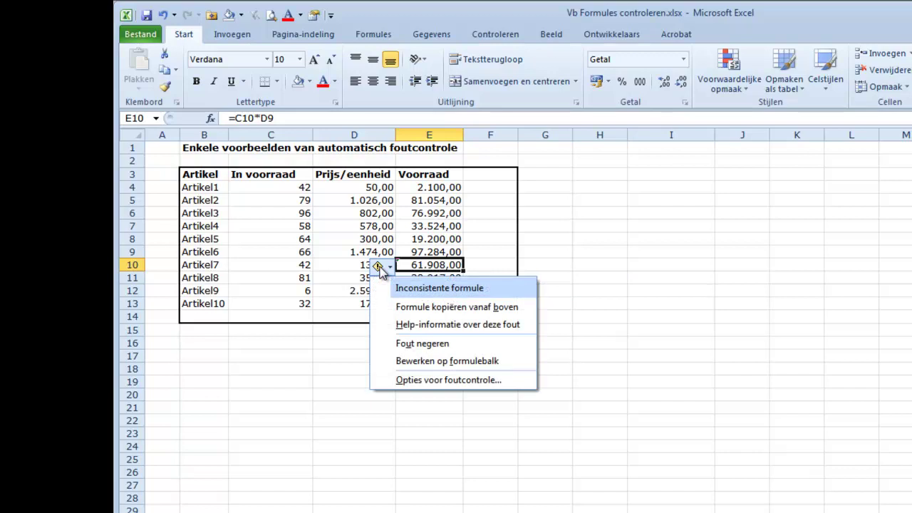
{"action": "left_click", "coordinate": [403, 311]}
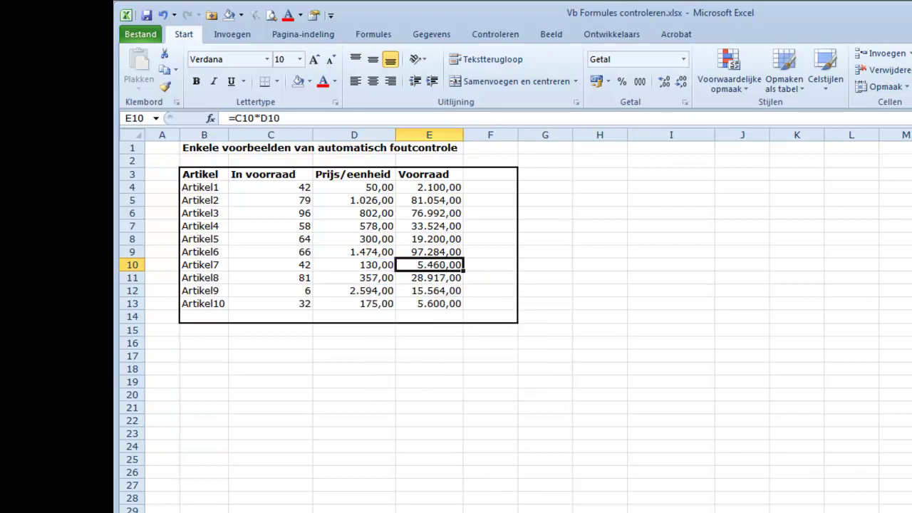
{"action": "key", "text": "ctrl+Page_Down"}
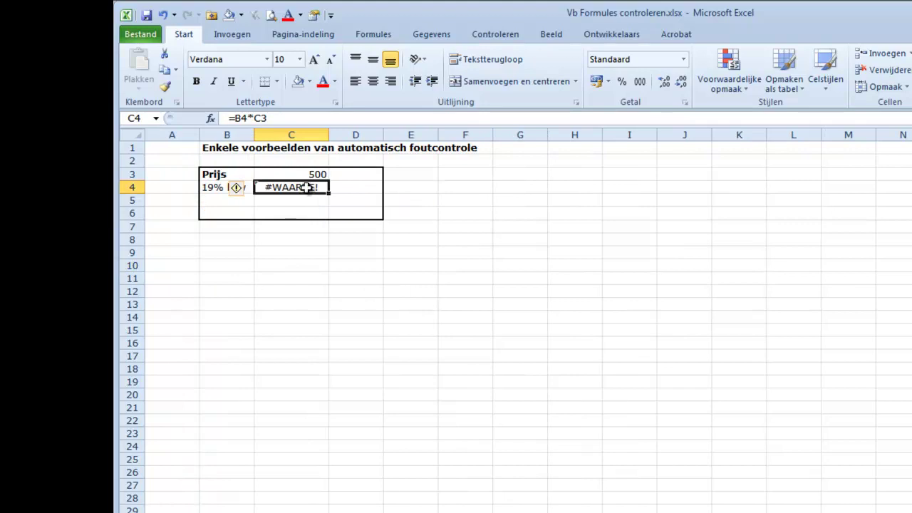
{"action": "mouse_move", "coordinate": [236, 189]}
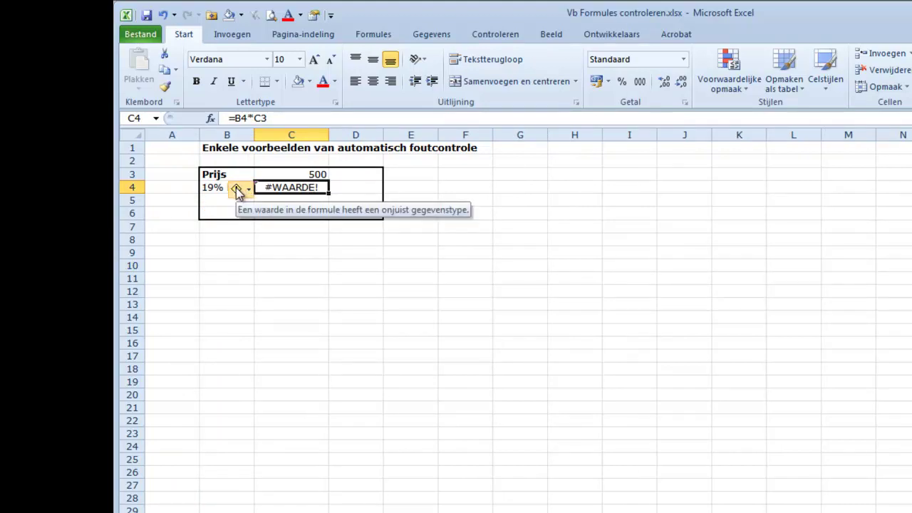
Evaluate C4's calculation steps, revealing it multiplies the text '19% btw' by 500.
{"action": "left_click", "coordinate": [237, 189]}
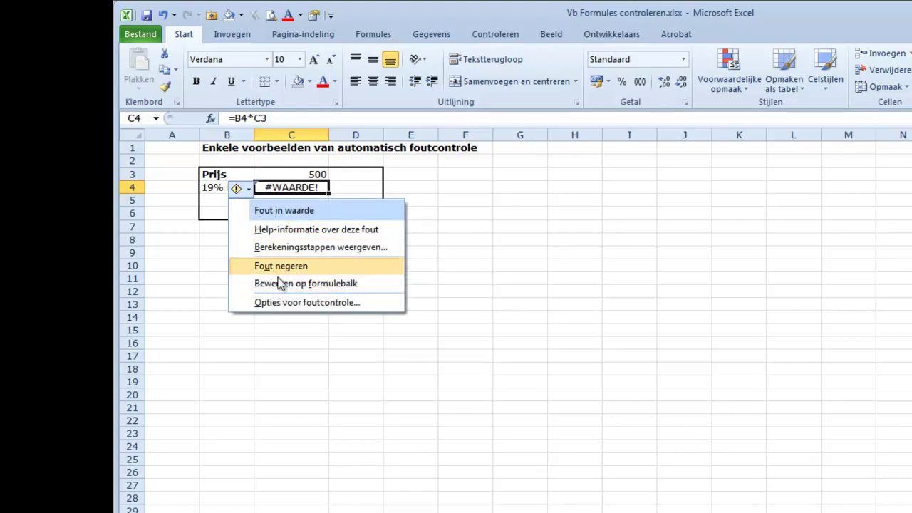
{"action": "left_click", "coordinate": [294, 248]}
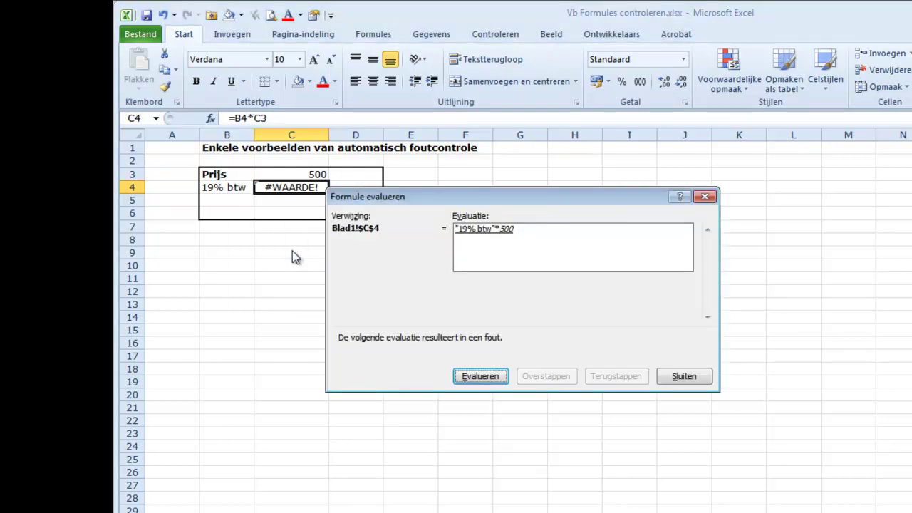
{"action": "left_click", "coordinate": [693, 377]}
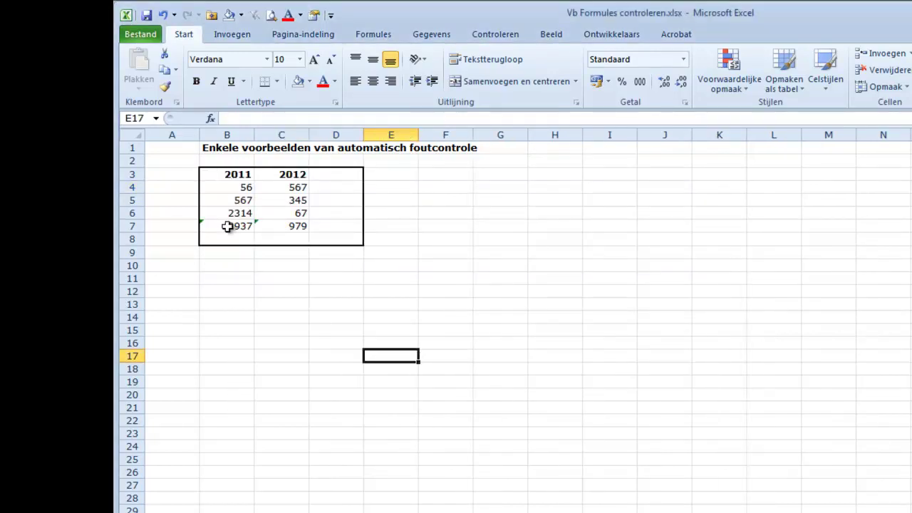
Ignore the adjacent-cells error flag on B7's =SOM(B4:B6) total.
{"action": "left_click", "coordinate": [232, 227]}
{"action": "left_click", "coordinate": [183, 228]}
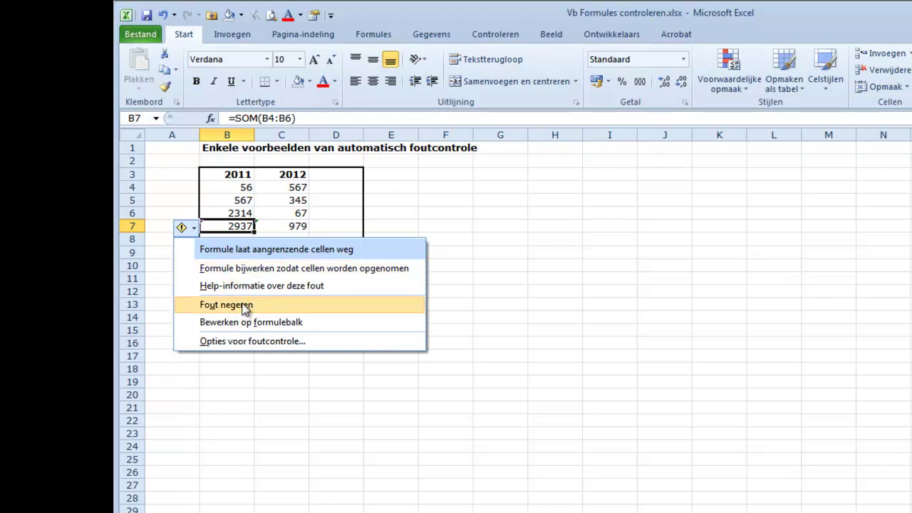
{"action": "left_click", "coordinate": [244, 308]}
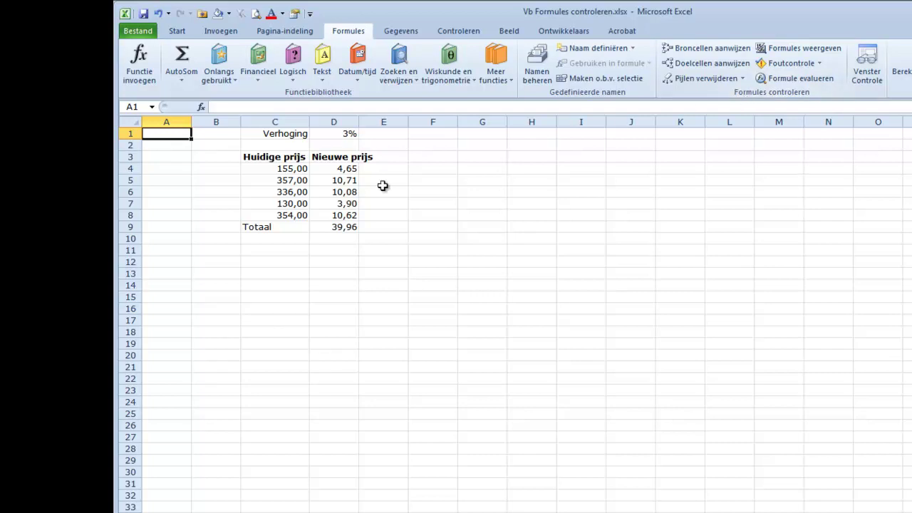
Trace the precedent cells of D5, then remove the arrows.
{"action": "left_click", "coordinate": [334, 183]}
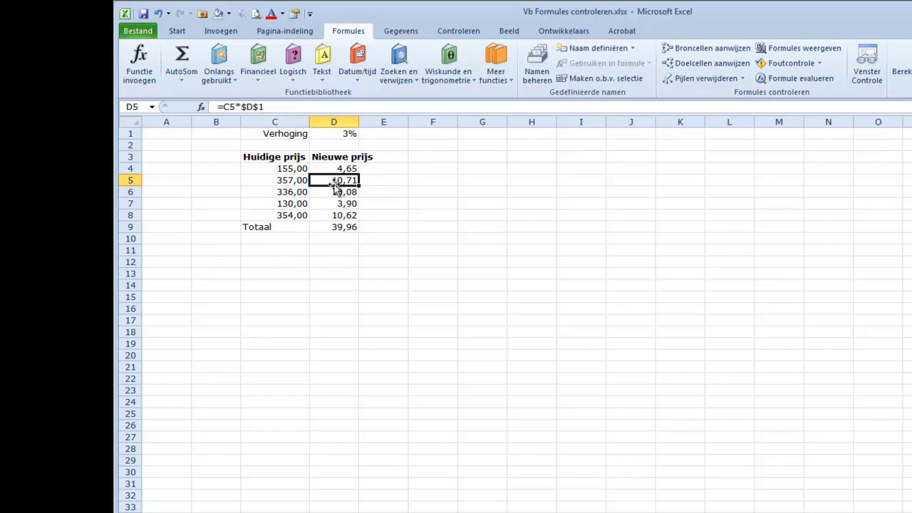
{"action": "left_click", "coordinate": [686, 53]}
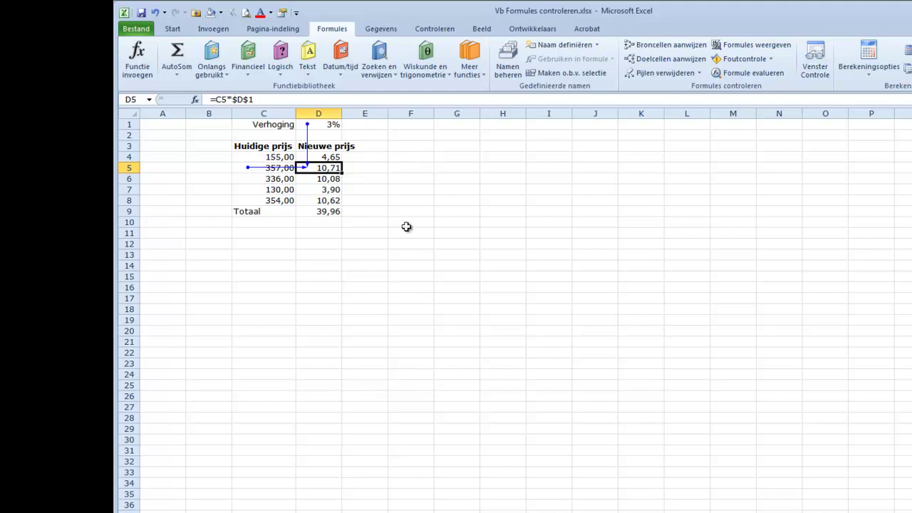
{"action": "left_click", "coordinate": [654, 80]}
Trace two levels of dependents from C6 (336,00) to D6 and D9, then remove the arrows.
{"action": "left_click", "coordinate": [252, 179]}
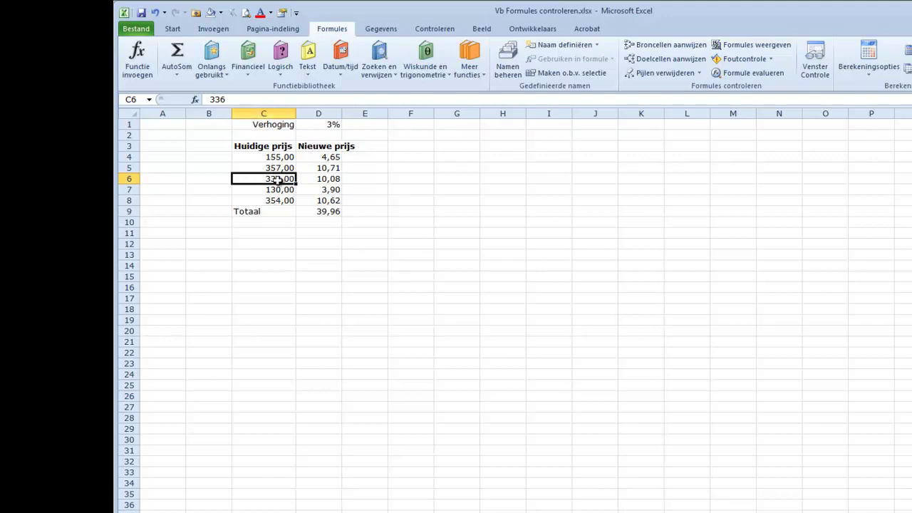
{"action": "left_click", "coordinate": [657, 59]}
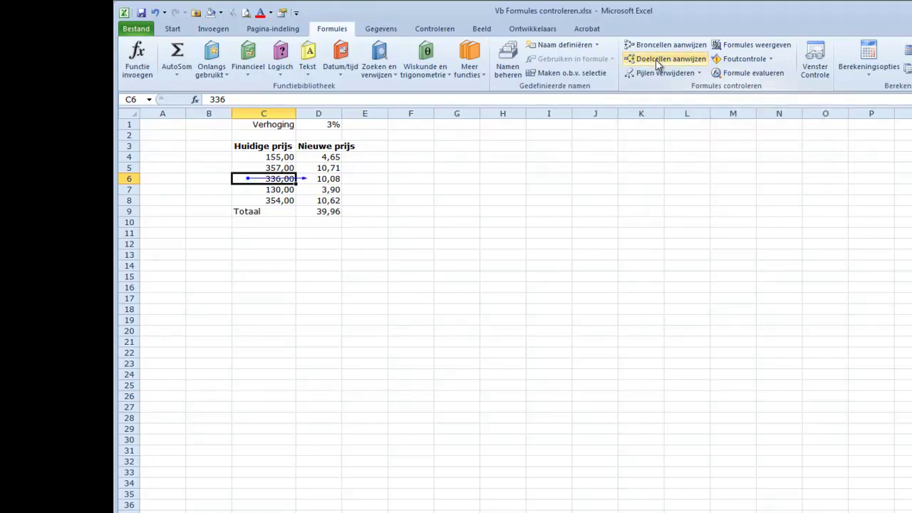
{"action": "left_click", "coordinate": [657, 62]}
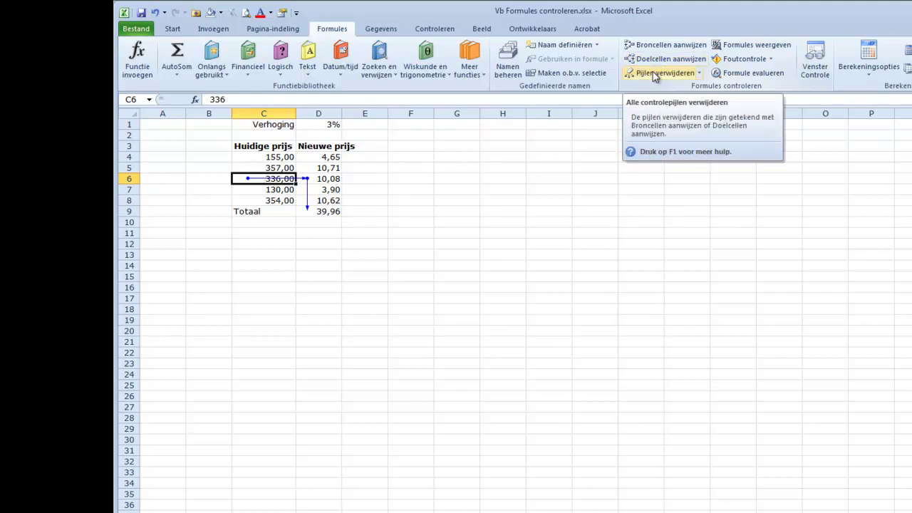
{"action": "left_click", "coordinate": [656, 74]}
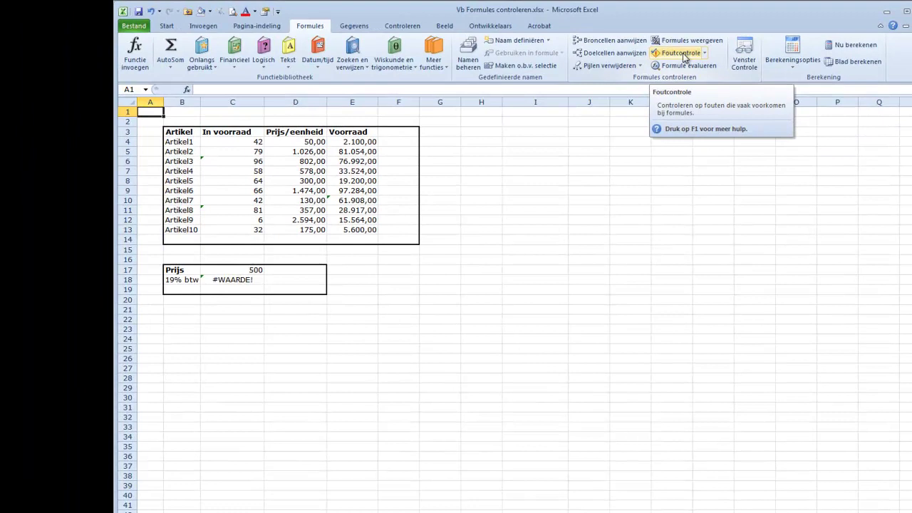
Run error checking: convert C6 and C11 to numbers and copy E10's formula from above.
{"action": "left_click", "coordinate": [683, 54]}
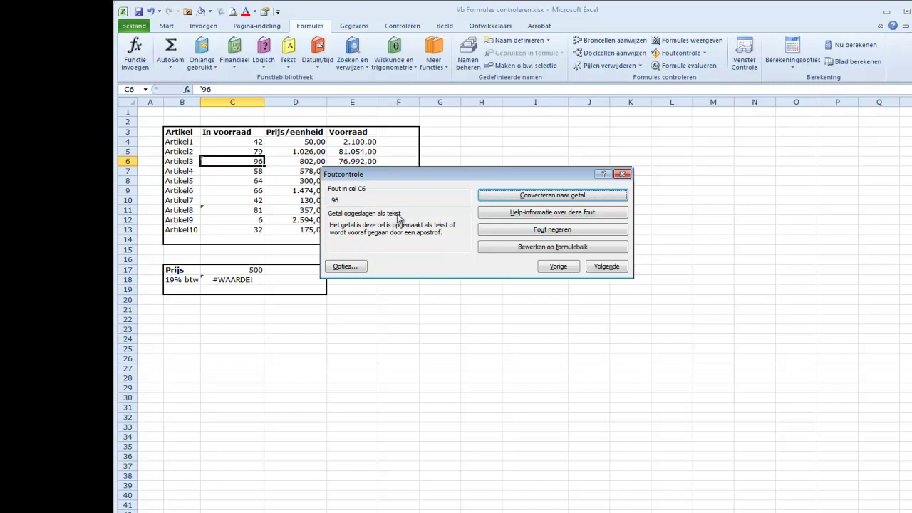
{"action": "left_click", "coordinate": [498, 196]}
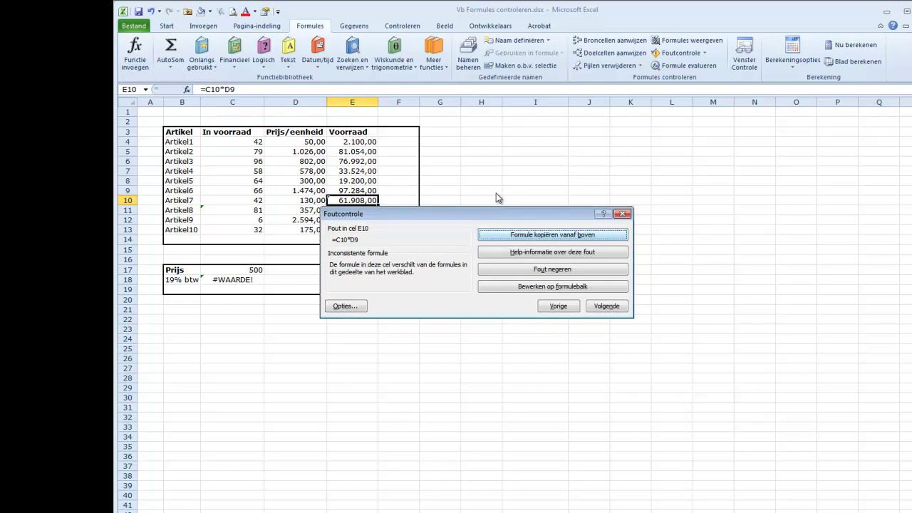
{"action": "left_click", "coordinate": [497, 239]}
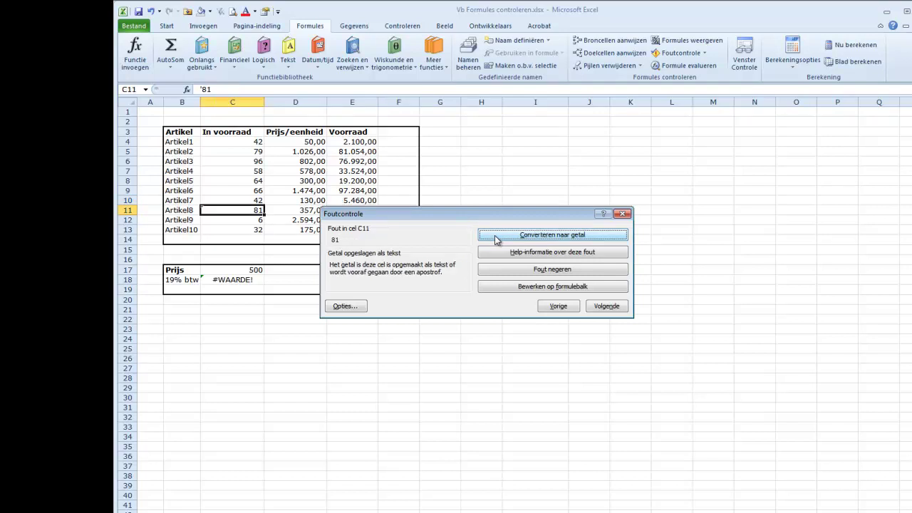
{"action": "left_click", "coordinate": [498, 238]}
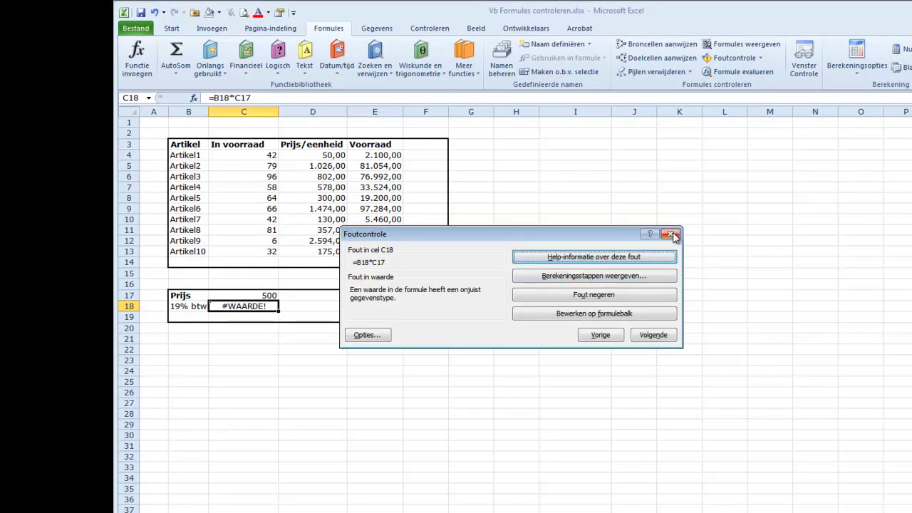
{"action": "left_click", "coordinate": [671, 234]}
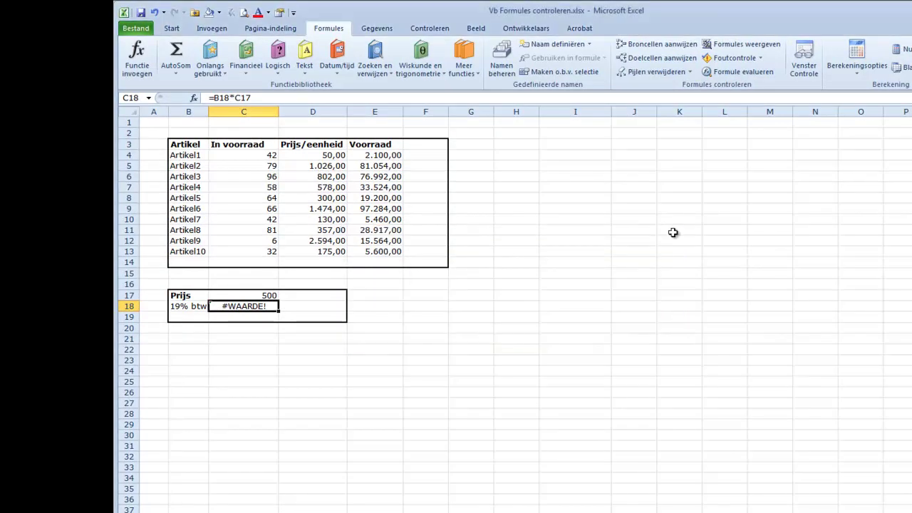
{"action": "left_click", "coordinate": [761, 60]}
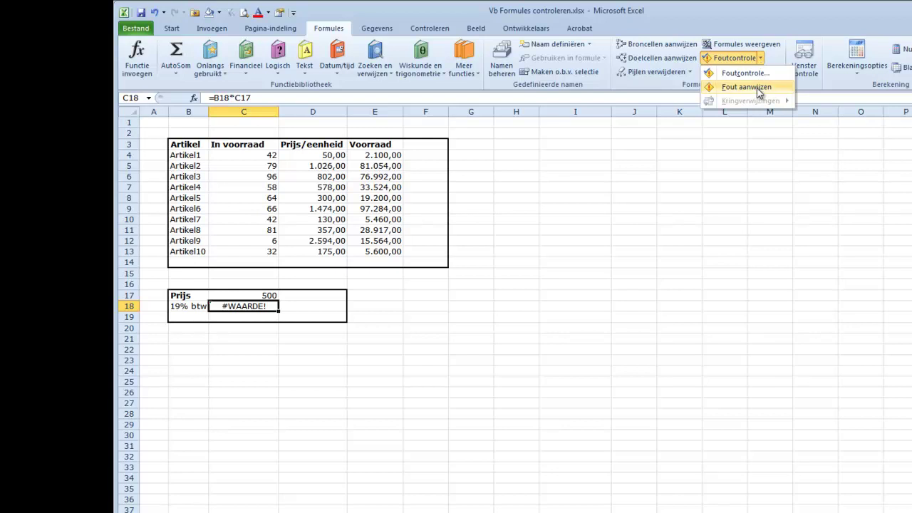
Trace C18's #WAARDE! error, enter 19% in B18 so C18 shows 95, and clear the arrows.
{"action": "left_click", "coordinate": [747, 87]}
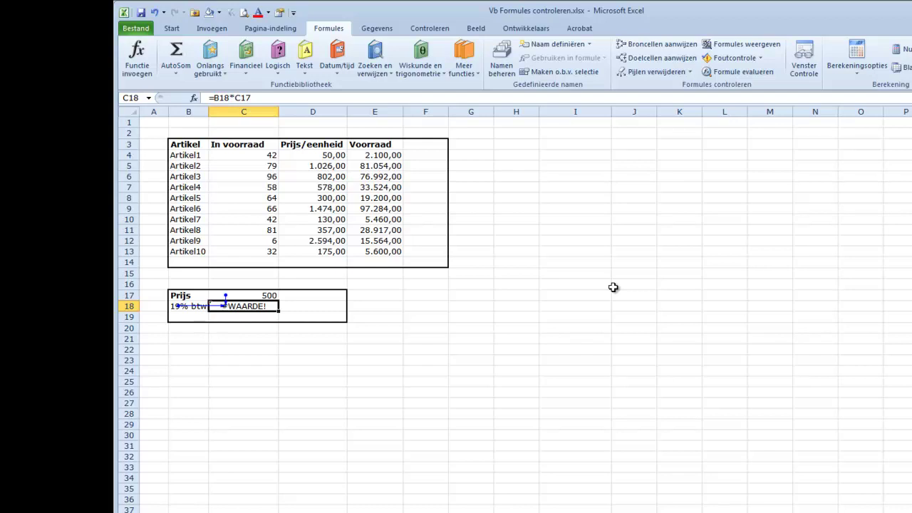
{"action": "left_click", "coordinate": [194, 313]}
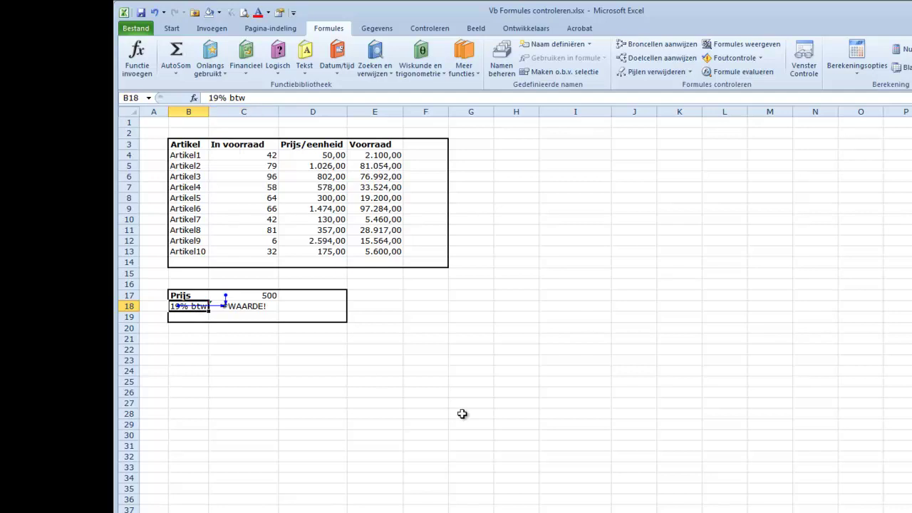
{"action": "type", "text": "19"}
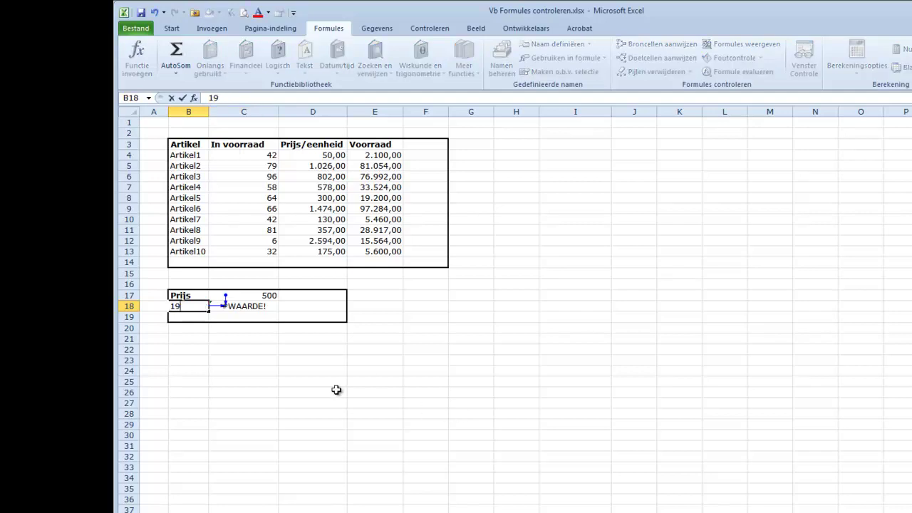
{"action": "type", "text": "%"}
{"action": "key", "text": "Return"}
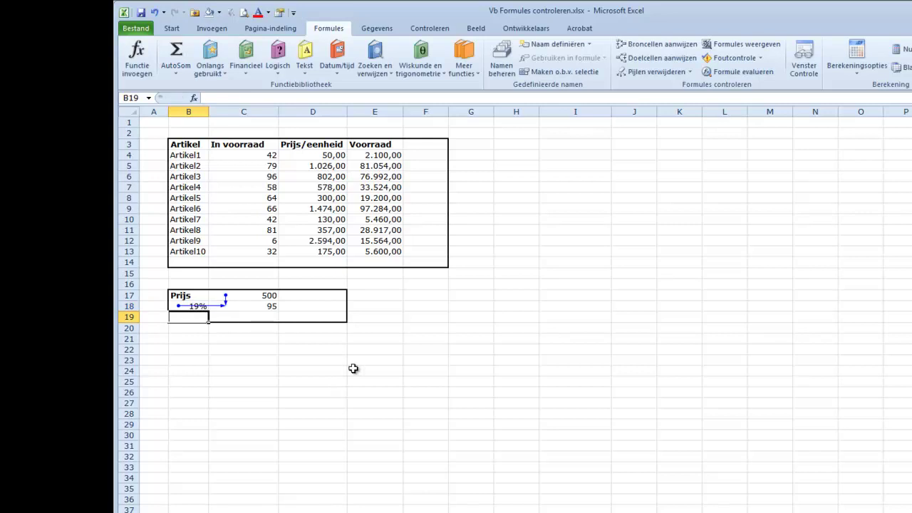
{"action": "left_click", "coordinate": [643, 74]}
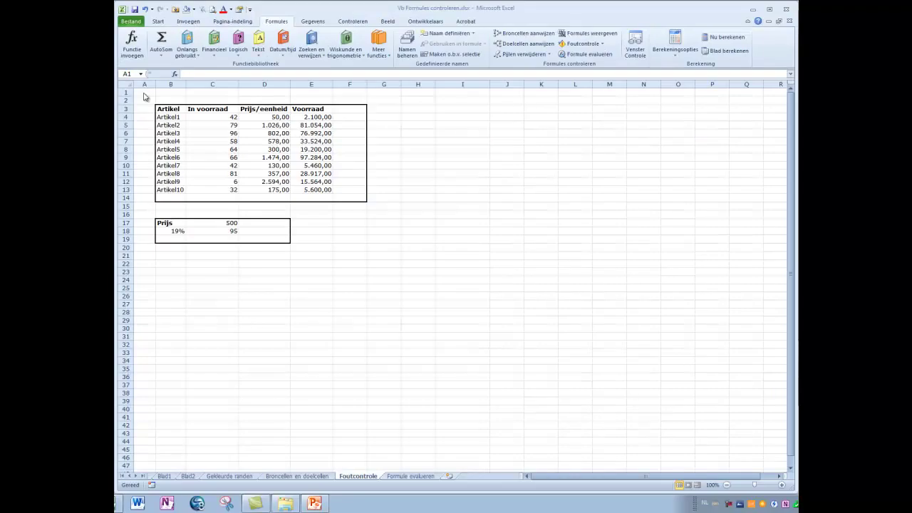
{"action": "left_click", "coordinate": [143, 93]}
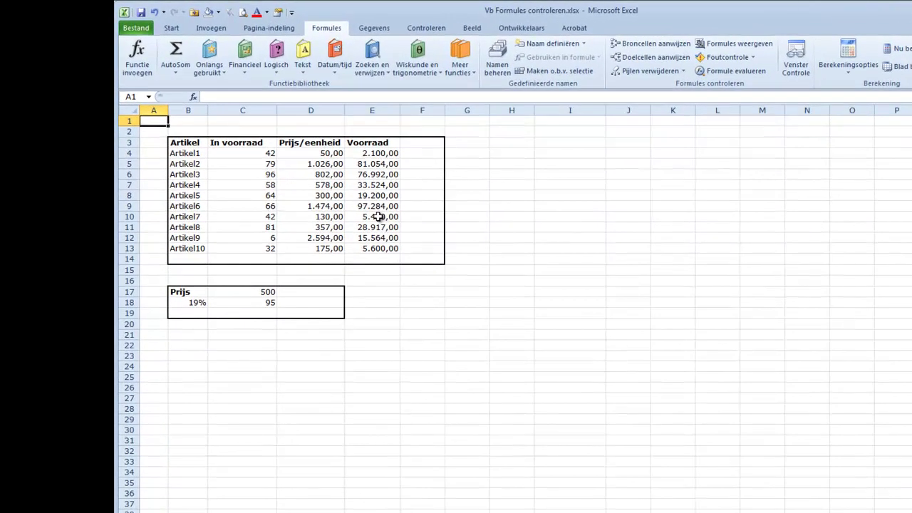
Show formulas such as =C4*D4 in every cell, then switch back to calculated values.
{"action": "left_click", "coordinate": [724, 50]}
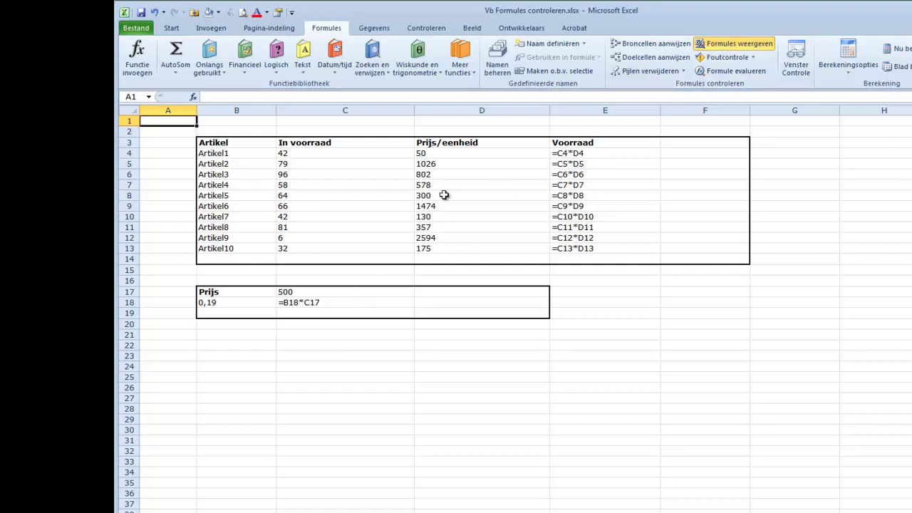
{"action": "left_click", "coordinate": [715, 47]}
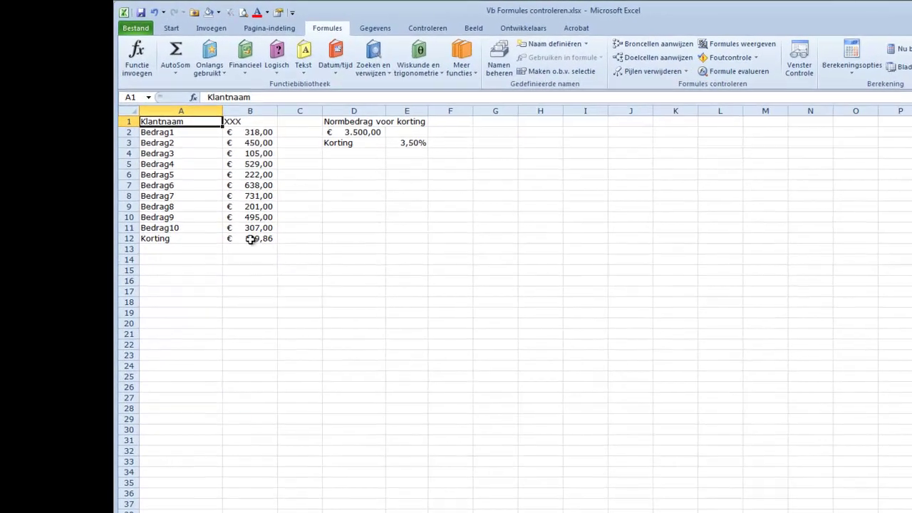
Evaluate B12's Korting formula: SOM(B2:B11) to 3996, D2 to 3500, and 3996>3500 to WAAR.
{"action": "left_click", "coordinate": [218, 181]}
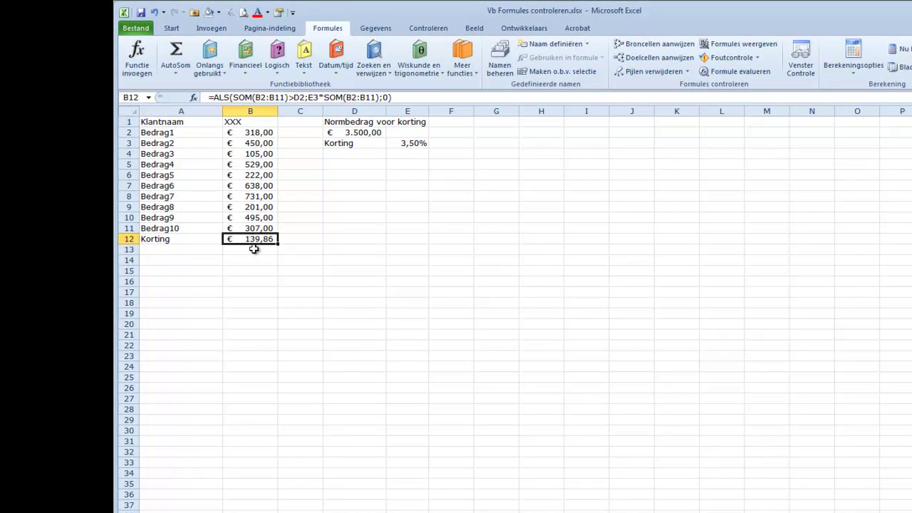
{"action": "left_click", "coordinate": [729, 73]}
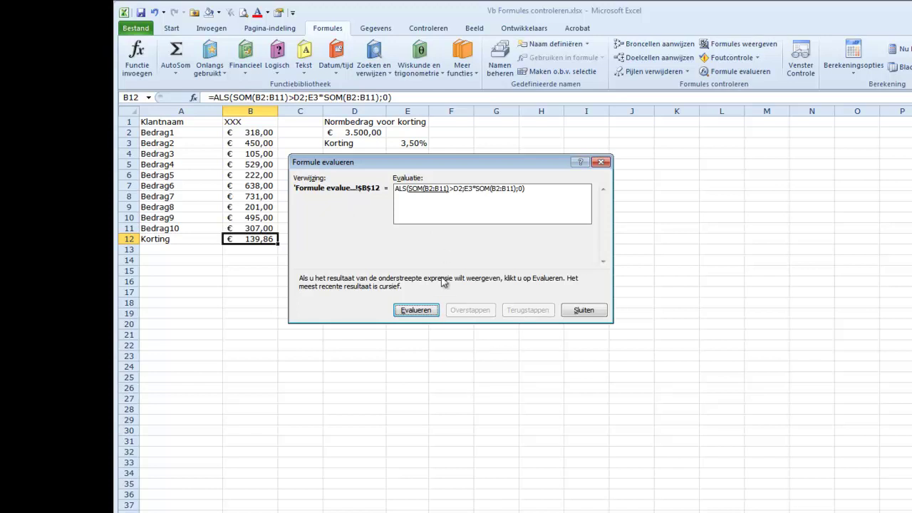
{"action": "left_click", "coordinate": [427, 314]}
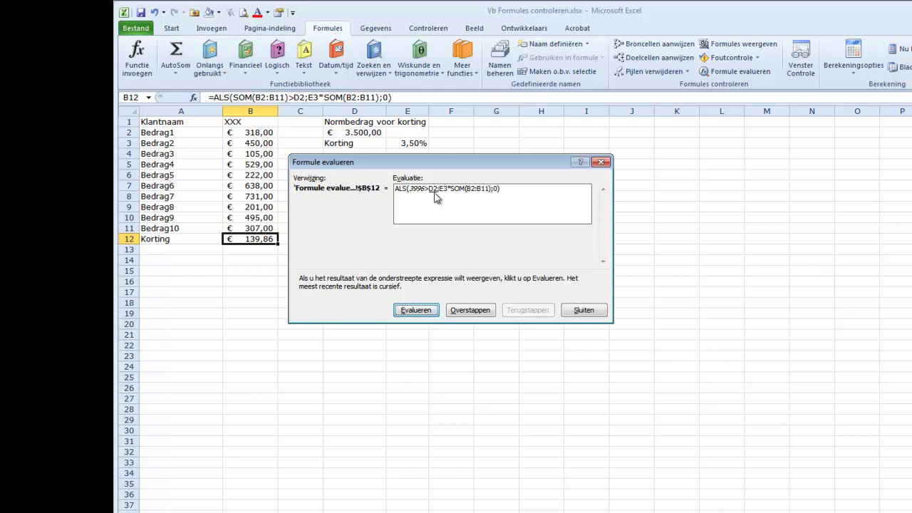
{"action": "left_click", "coordinate": [422, 310]}
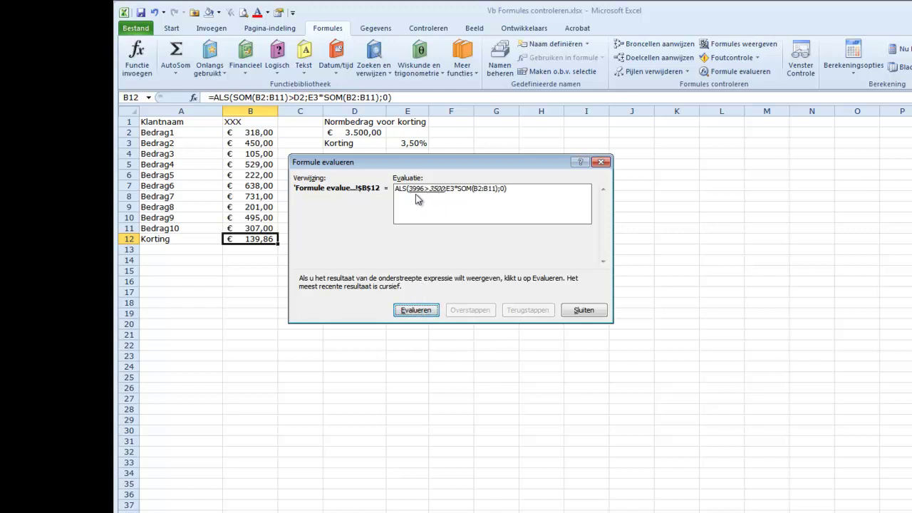
{"action": "left_click", "coordinate": [427, 307]}
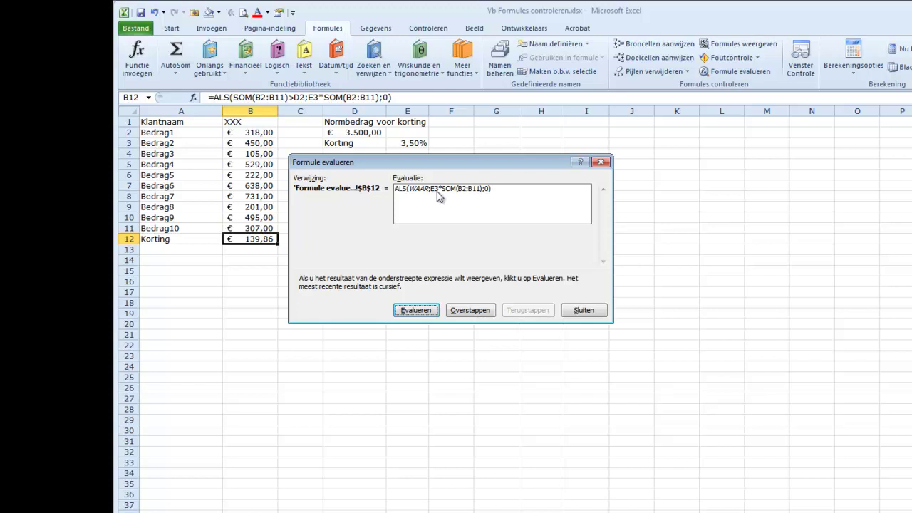
Step into and out of E3, then finish the evaluation to € 139,86 and close the window.
{"action": "left_click", "coordinate": [476, 311]}
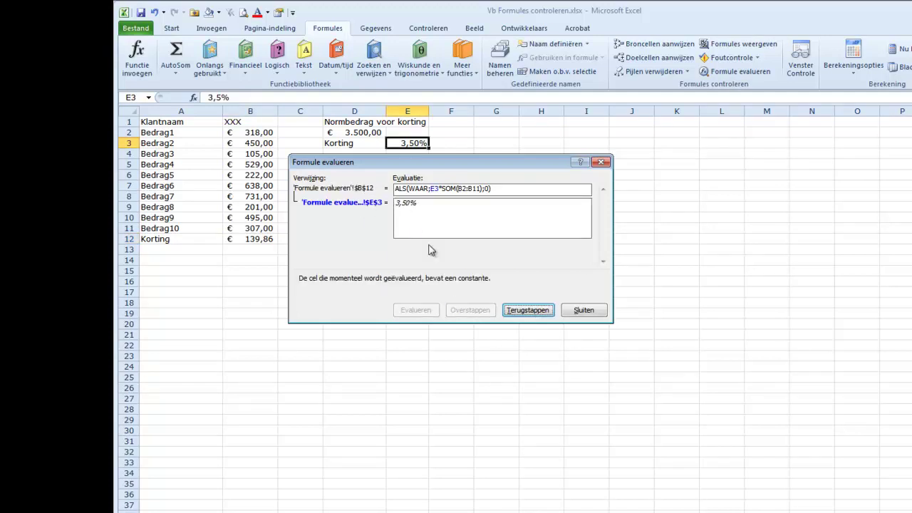
{"action": "left_click", "coordinate": [529, 311]}
{"action": "left_click", "coordinate": [425, 314]}
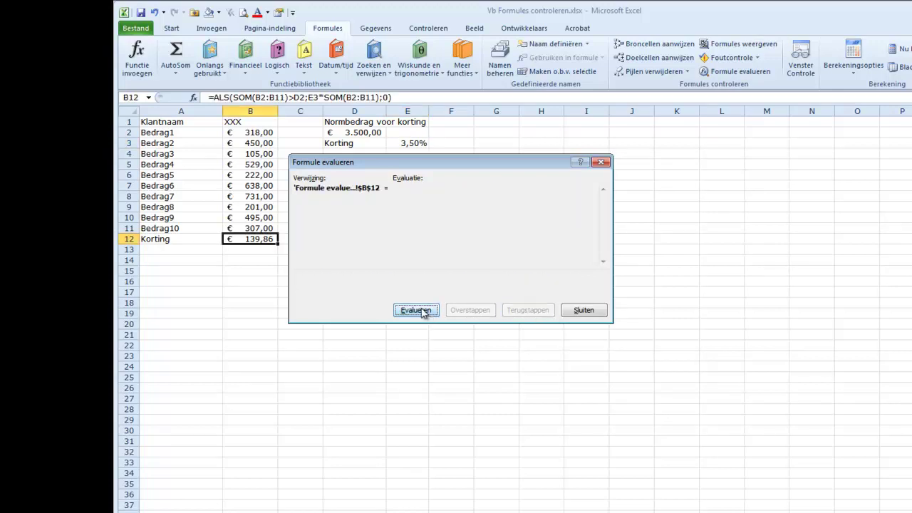
{"action": "left_click", "coordinate": [425, 313]}
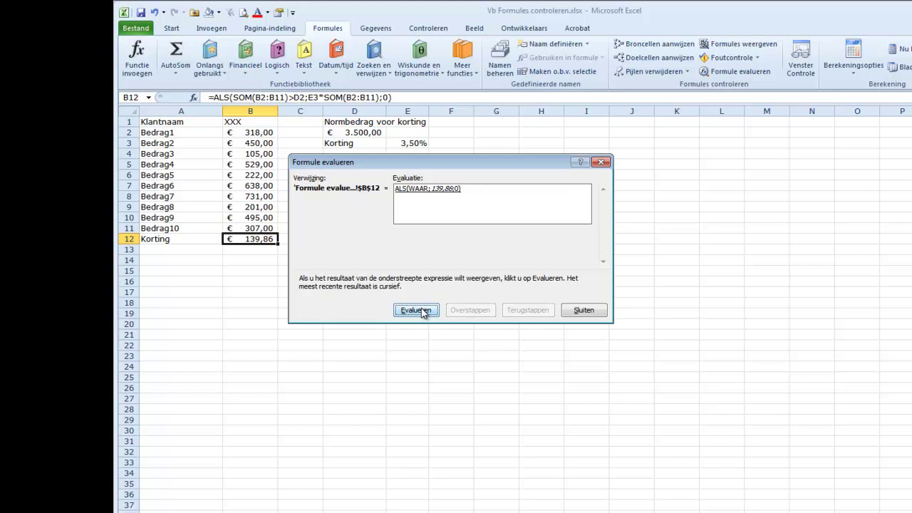
{"action": "left_click", "coordinate": [424, 313]}
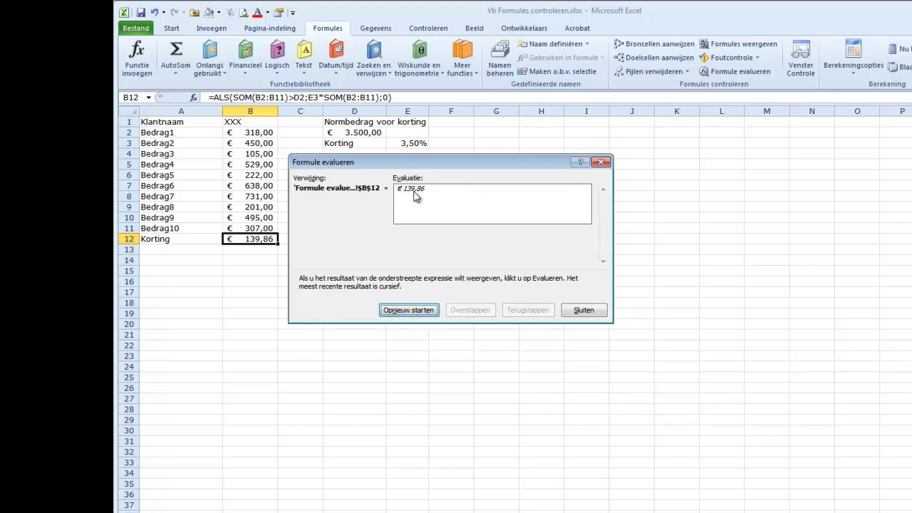
{"action": "left_click", "coordinate": [601, 310]}
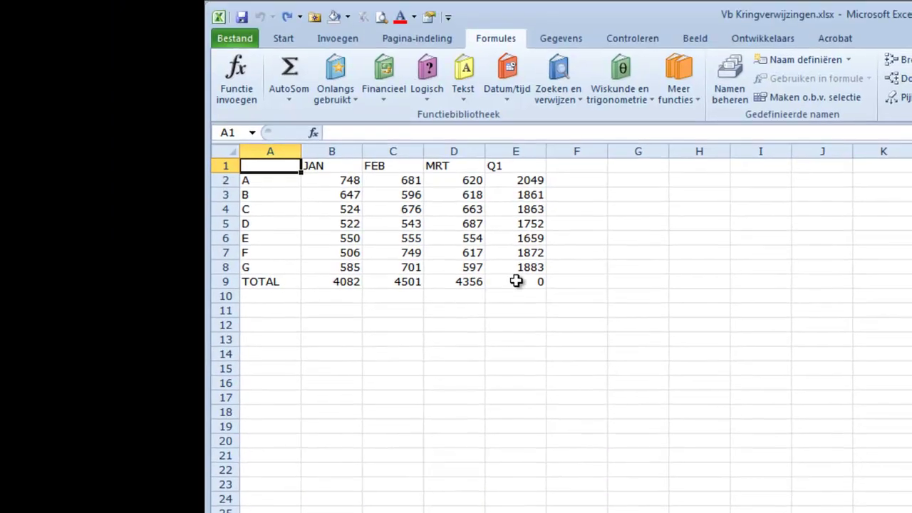
{"action": "left_click", "coordinate": [515, 282]}
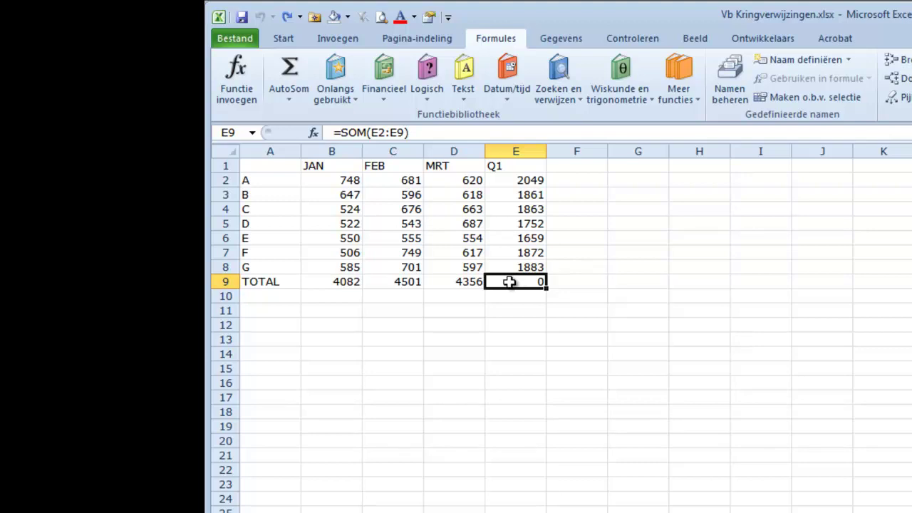
Change E9's formula to =SOM(E2:E8) so the Q1 total shows 12939 instead of 0.
{"action": "left_click", "coordinate": [397, 132]}
{"action": "key", "text": "Delete"}
{"action": "type", "text": "8"}
{"action": "key", "text": "Return"}
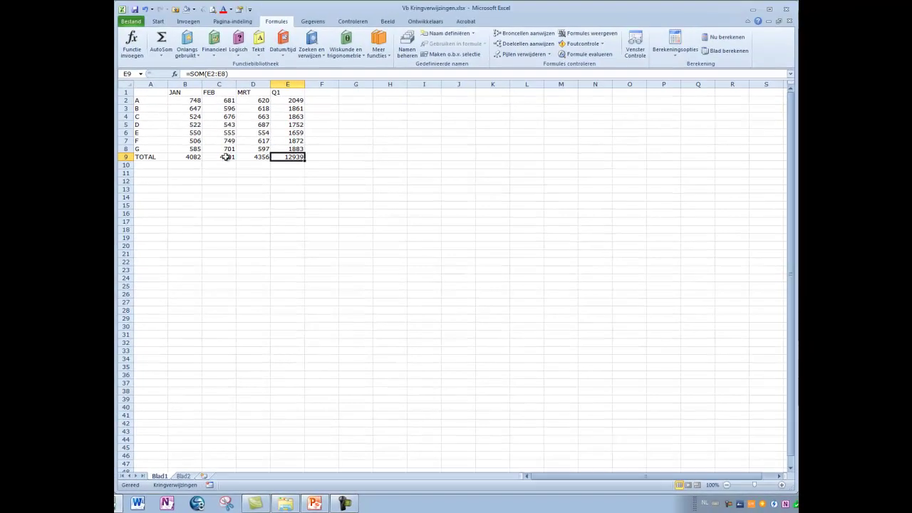
{"action": "left_click", "coordinate": [225, 157]}
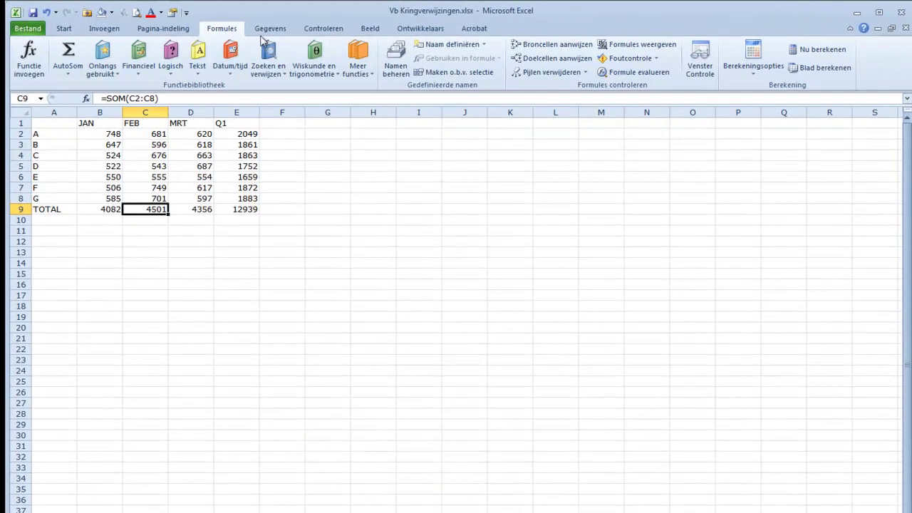
Jump to the circular reference at Blad2!B8 and correct it to =SOM(B2:B7), giving 11056.
{"action": "left_click", "coordinate": [656, 59]}
{"action": "mouse_move", "coordinate": [646, 101]}
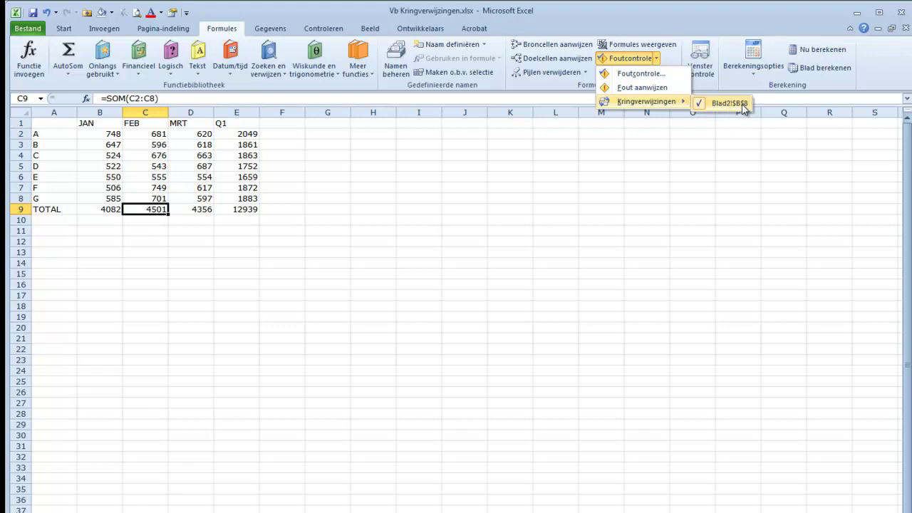
{"action": "left_click", "coordinate": [743, 105]}
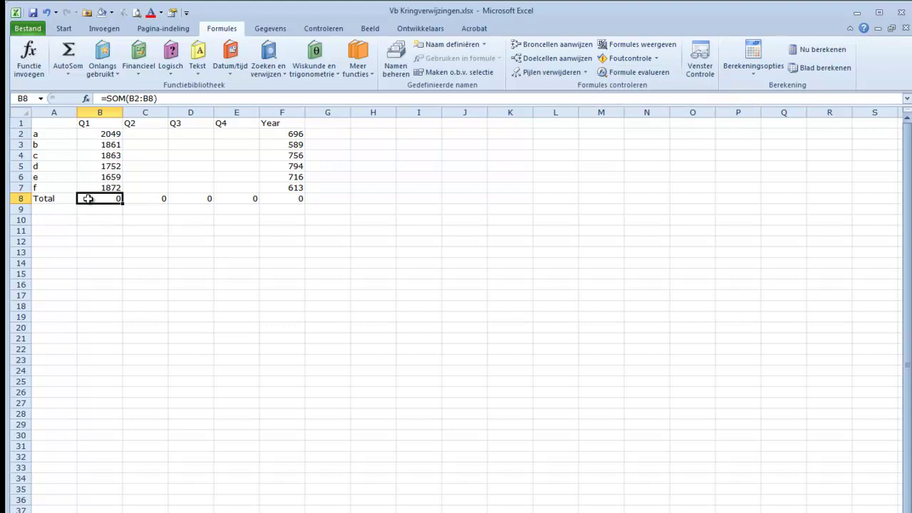
{"action": "double_click", "coordinate": [88, 199]}
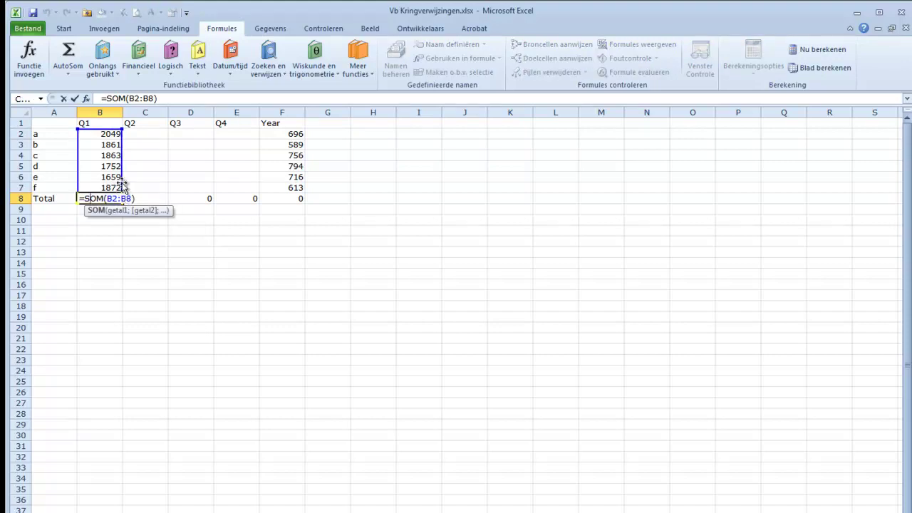
{"action": "left_click", "coordinate": [150, 98]}
{"action": "key", "text": "BackSpace"}
{"action": "type", "text": "7"}
{"action": "key", "text": "Return"}
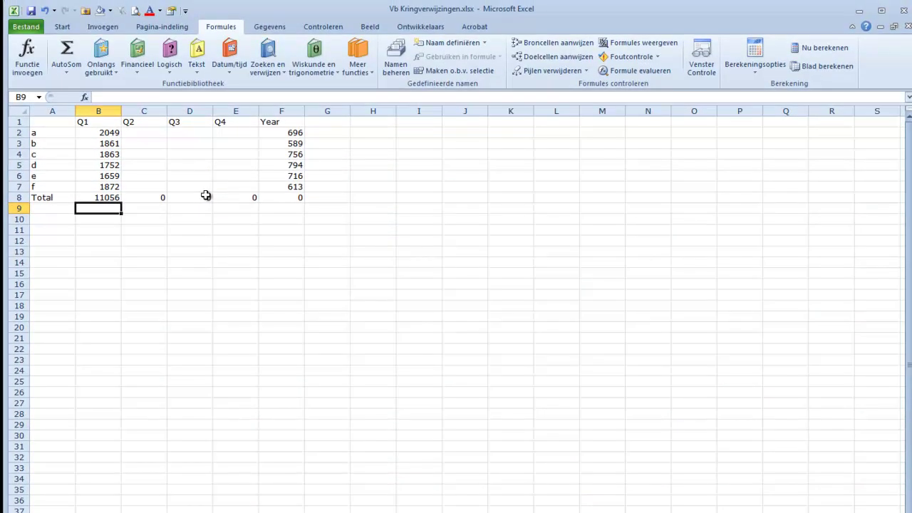
{"action": "left_click", "coordinate": [205, 195]}
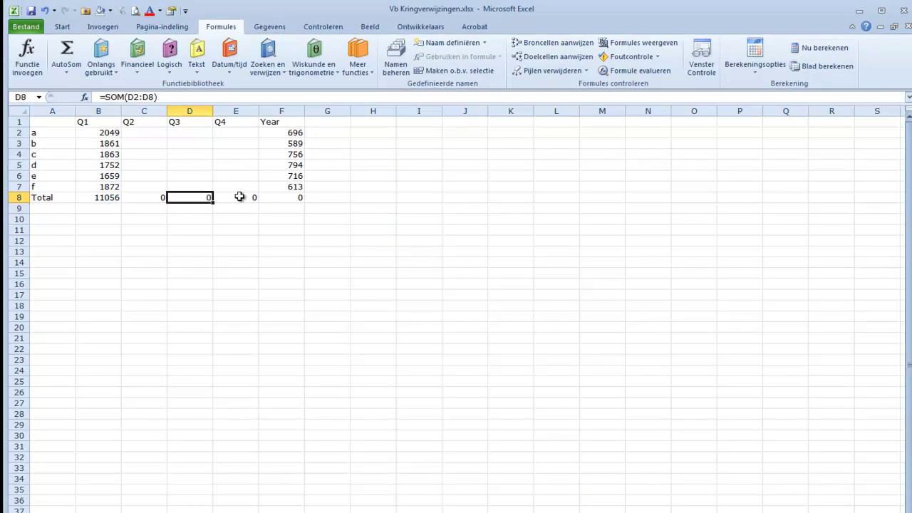
Open Foutcontrole to check the circular references, which now list only $D$8.
{"action": "left_click", "coordinate": [660, 57]}
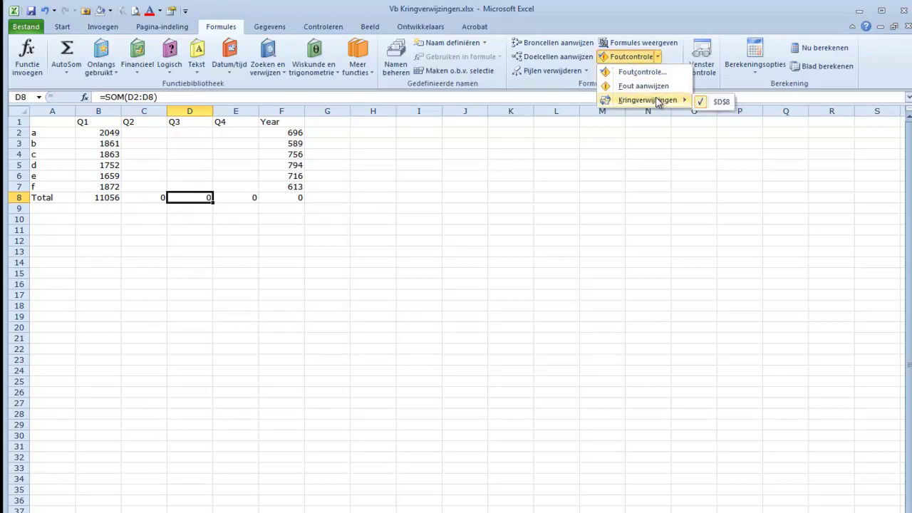